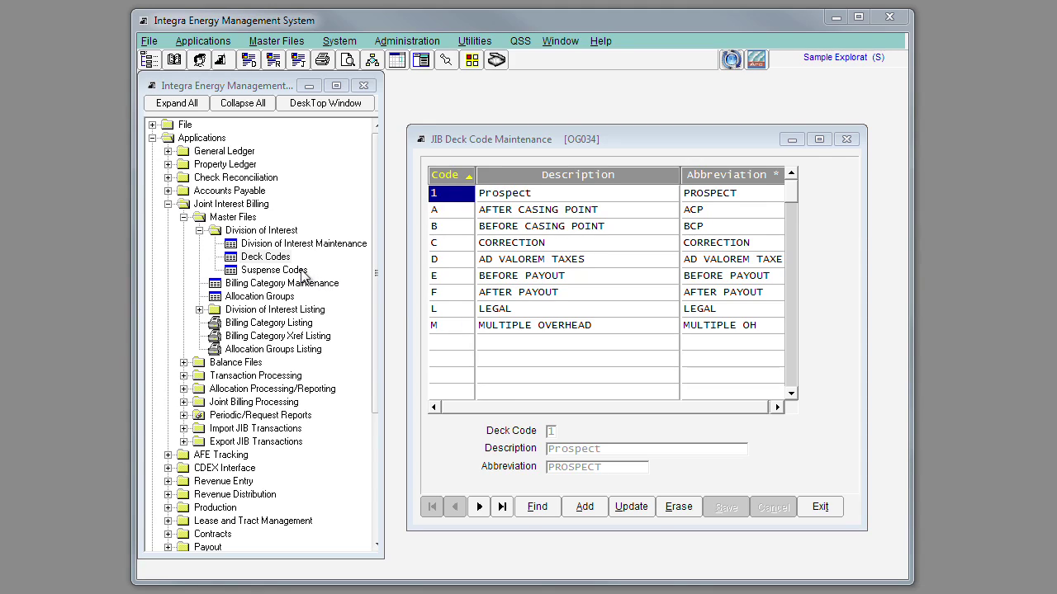
# Show the CASSELMAN #1 deck's four owners and their interests, totalling 1.0, in Division of Interest Maintenance.
pyautogui.doubleClick(304, 243)
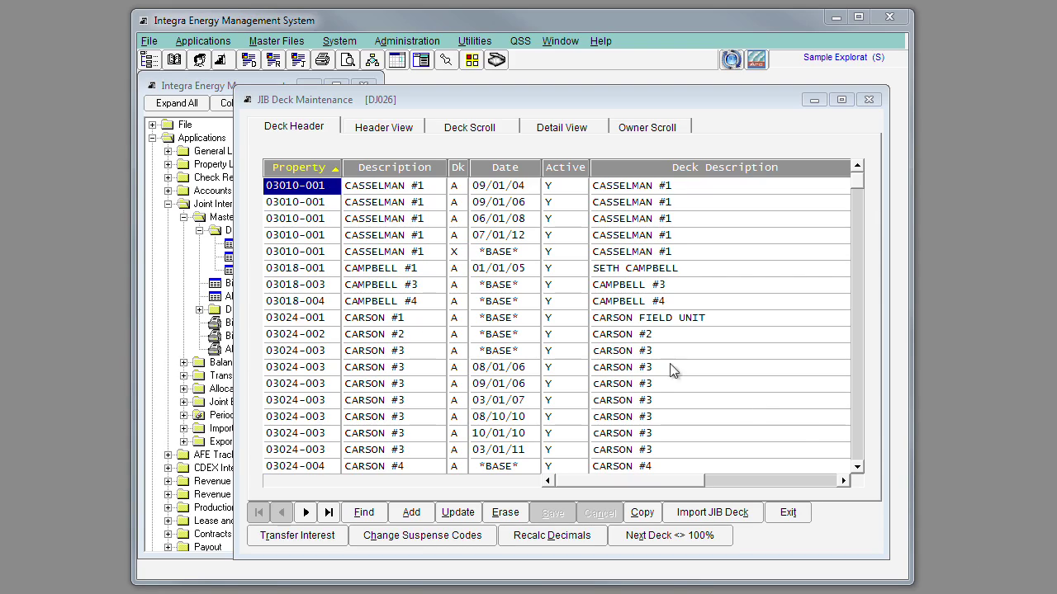
pyautogui.click(486, 129)
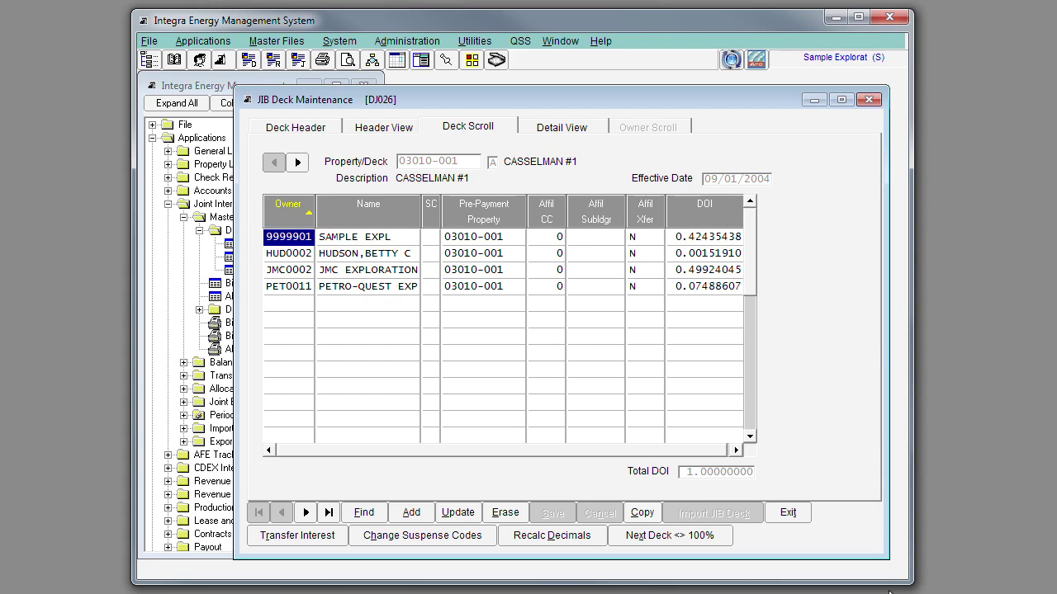
# Bring up the Transfer Interest dialog for moving an owner's interest to others.
pyautogui.click(298, 535)
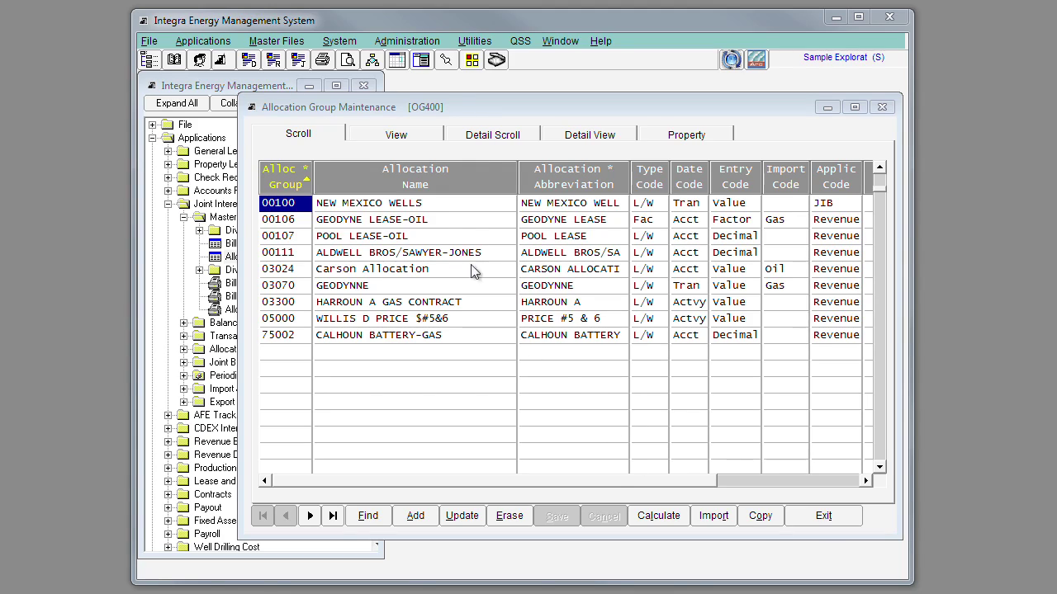
# Show the allocation group's property detail on the Detail Scroll.
pyautogui.click(489, 135)
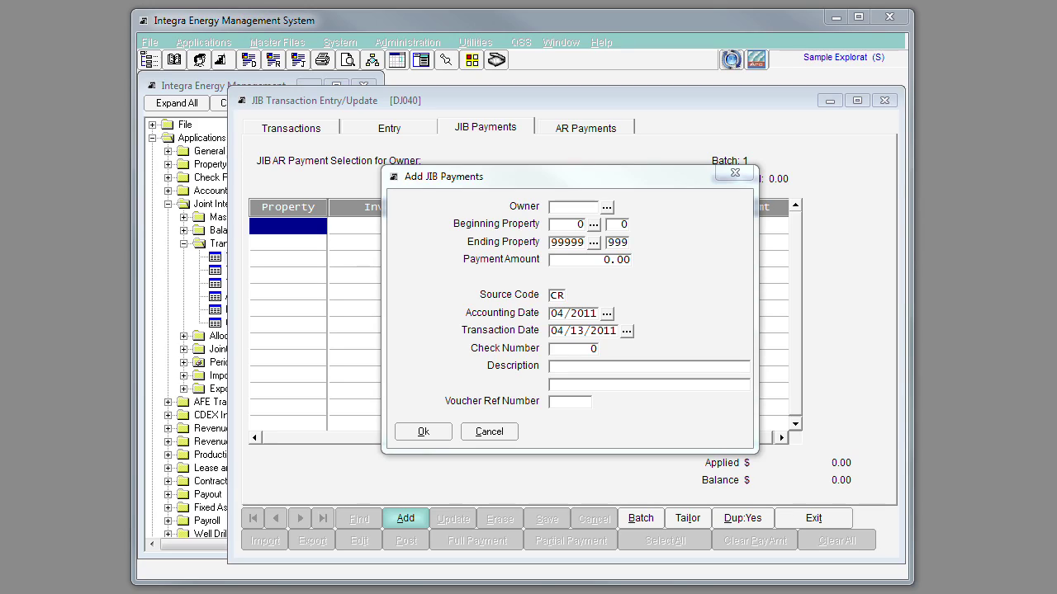
# Enter 9 as the beginning property.
pyautogui.write('9')
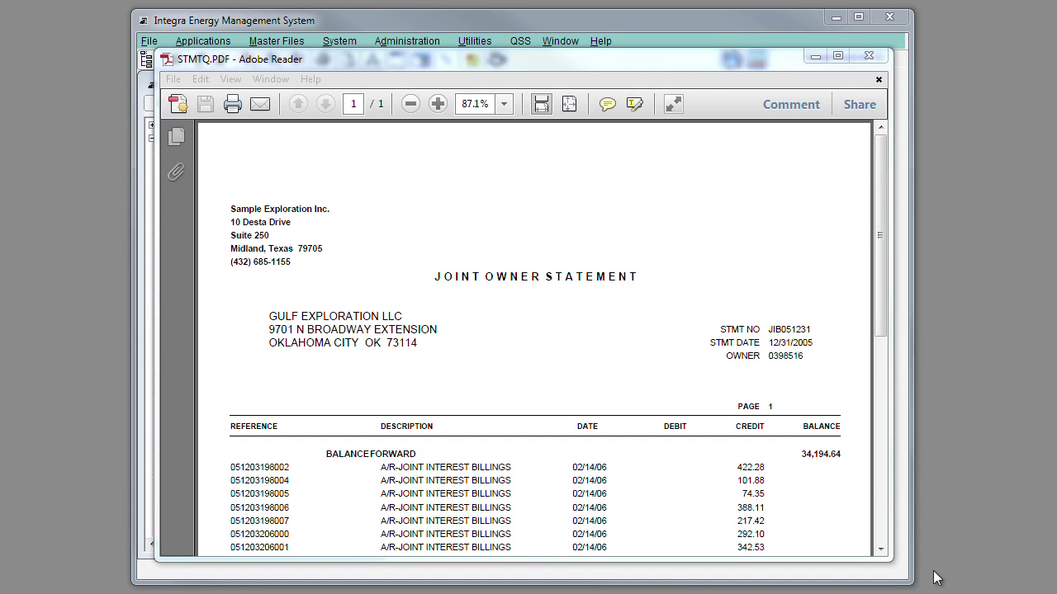
# Scroll the Gulf Exploration statement down to the 141,268.06 total due and all-current aging.
pyautogui.click(880, 550)
pyautogui.scroll(-4, 877, 367)
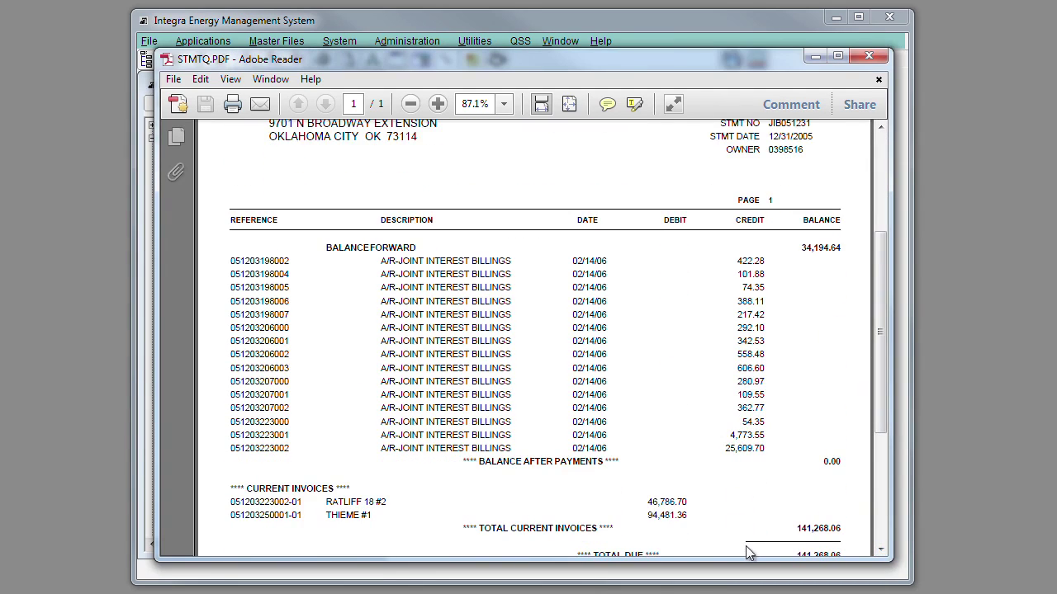
pyautogui.scroll(-5, 882, 547)
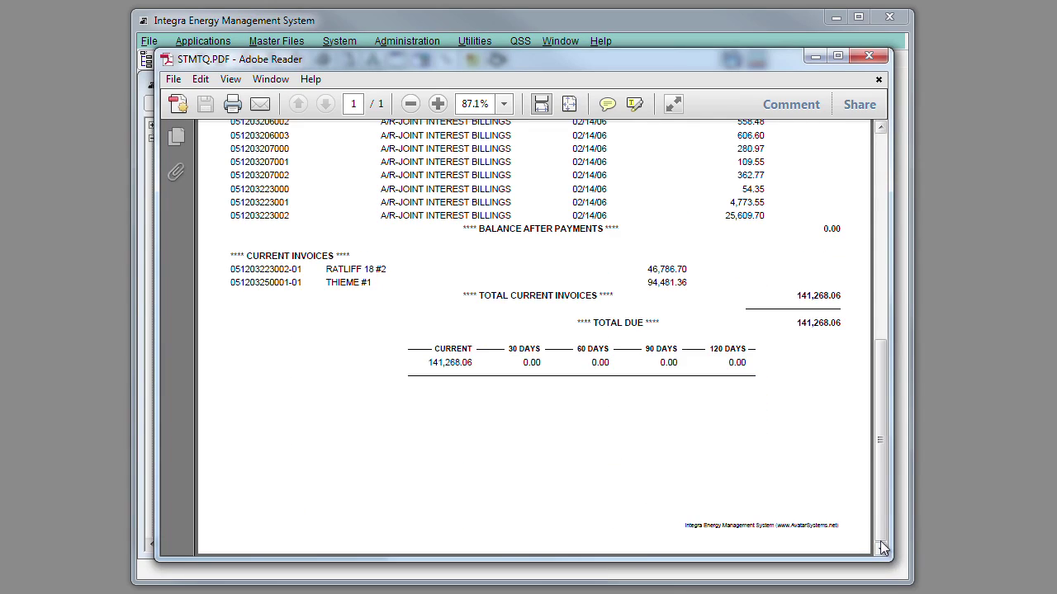